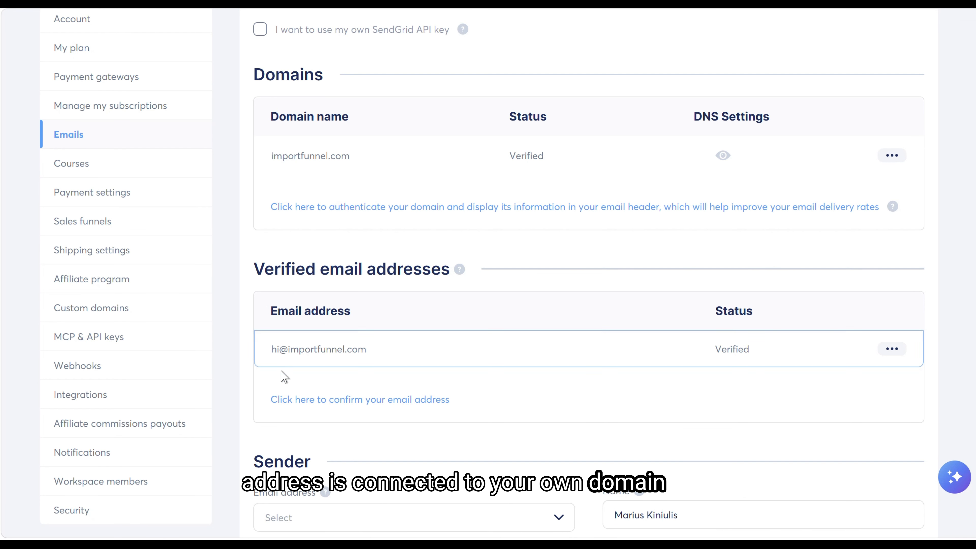
scroll(488, 411, down, 2)
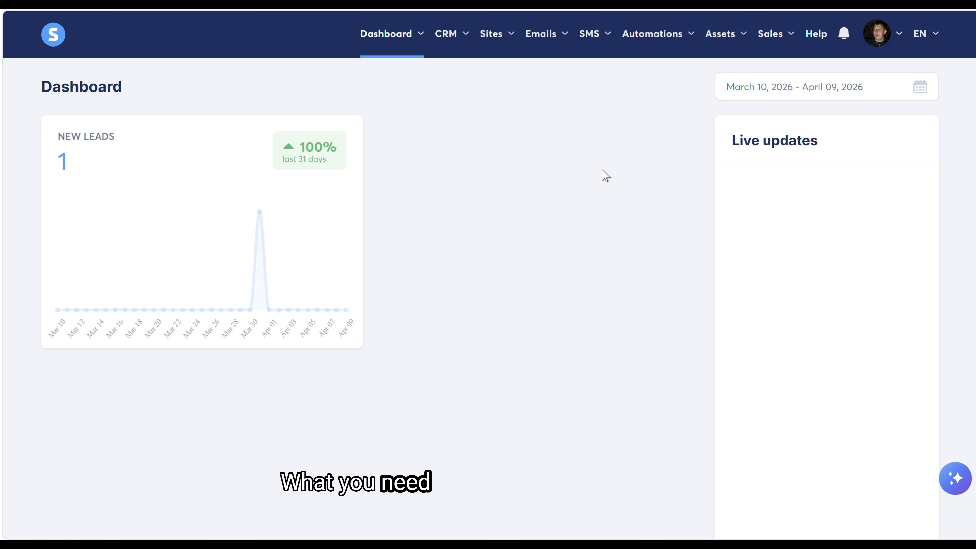
Open the Emails section of the account settings.
click(881, 36)
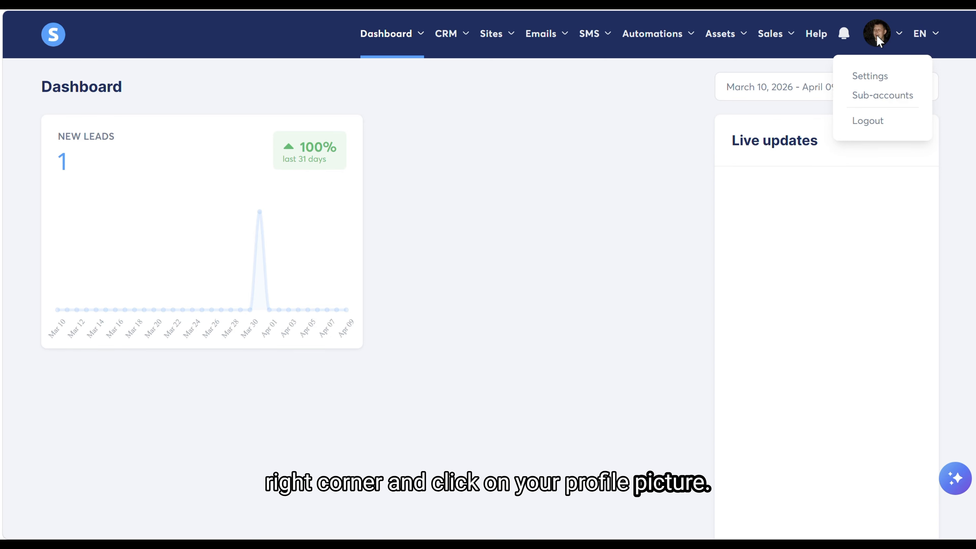
click(871, 78)
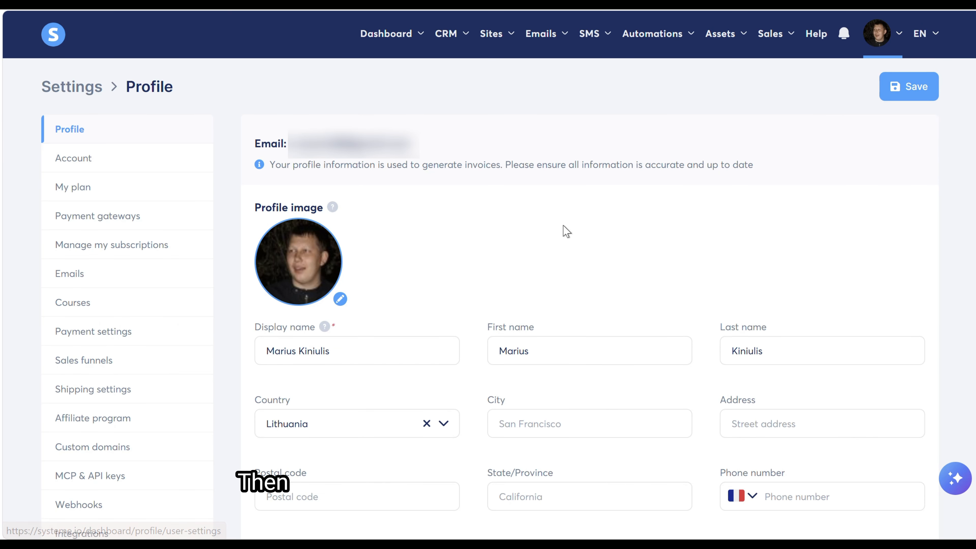
click(72, 276)
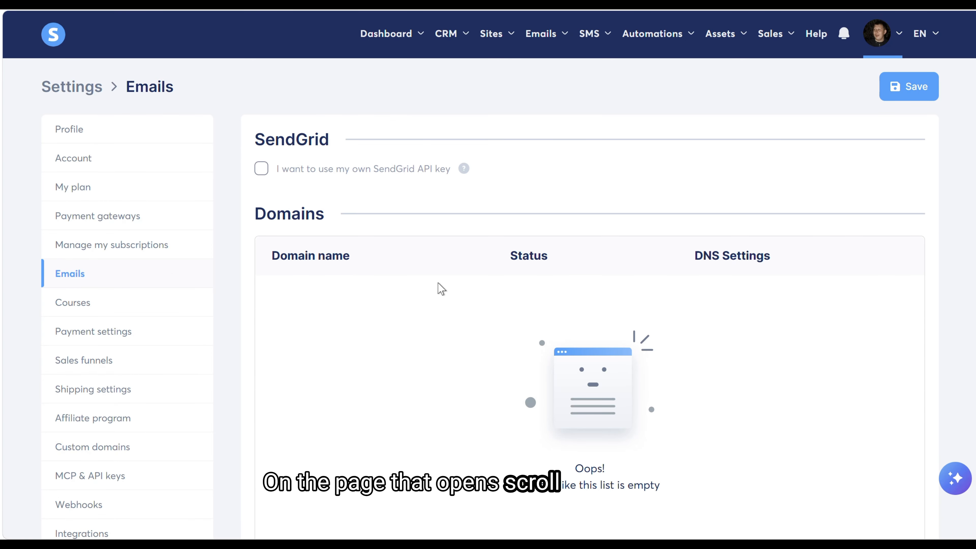
Add the business email address as a new sender email under Verified email addresses and save it.
scroll(441, 288, down, 12)
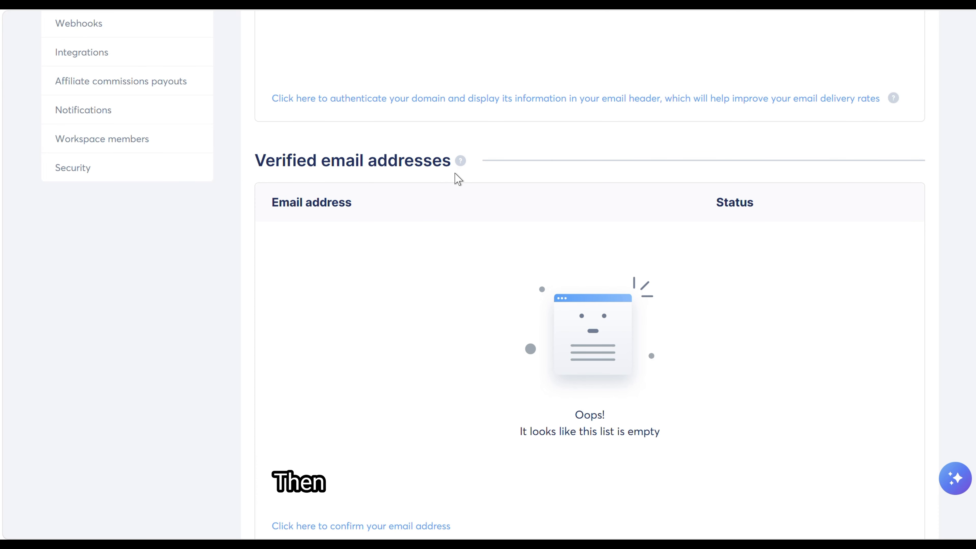
scroll(455, 178, down, 3)
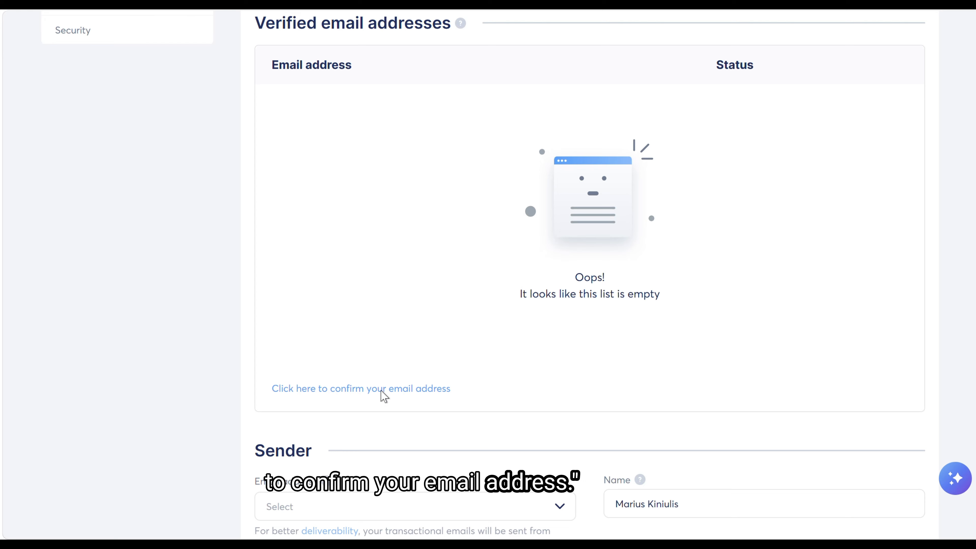
click(383, 396)
click(451, 281)
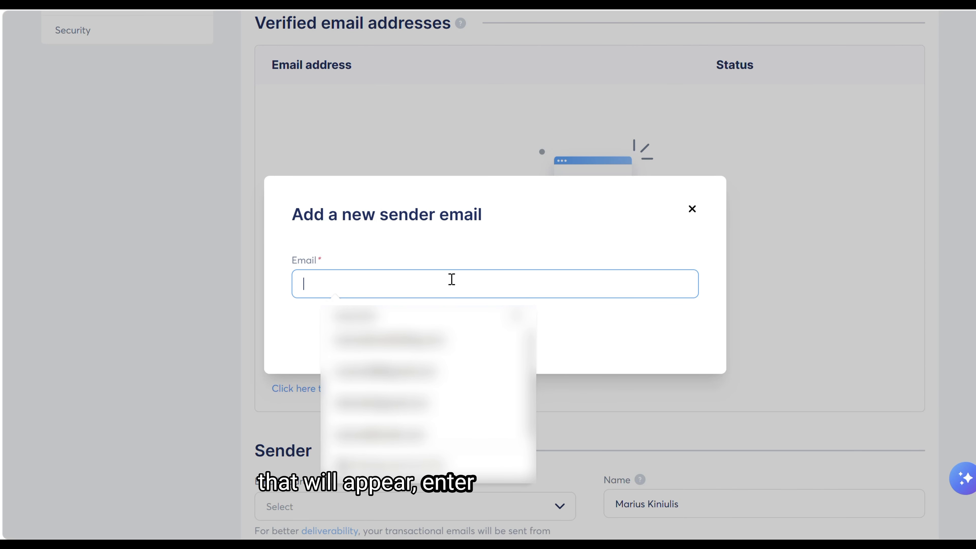
key(ctrl+v)
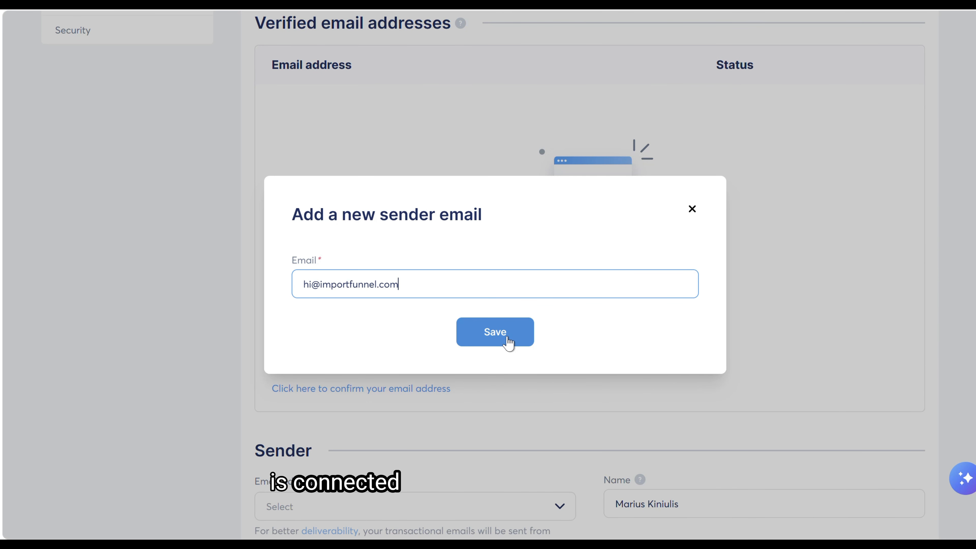
click(485, 333)
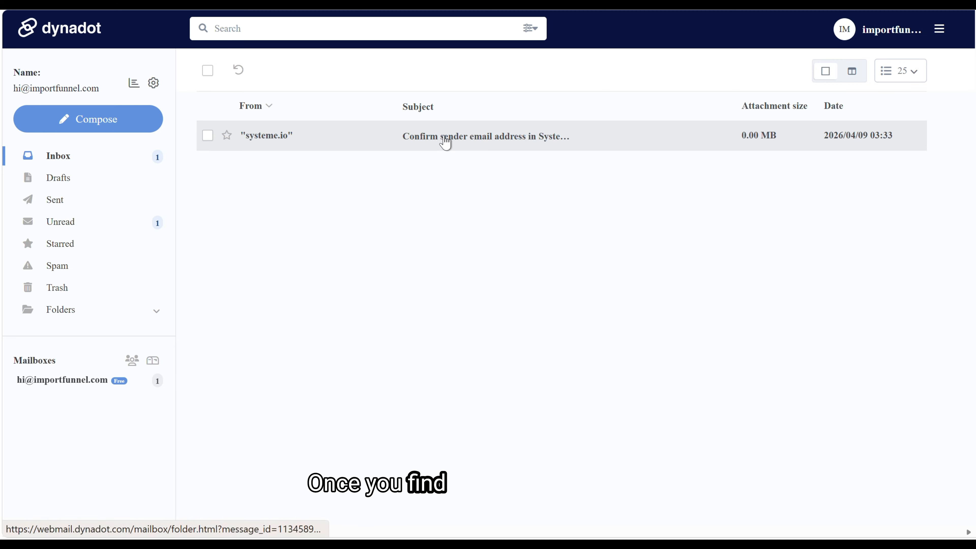
In the Dynadot webmail inbox, open the systeme.io verification message and confirm the sender email address through its link.
click(443, 141)
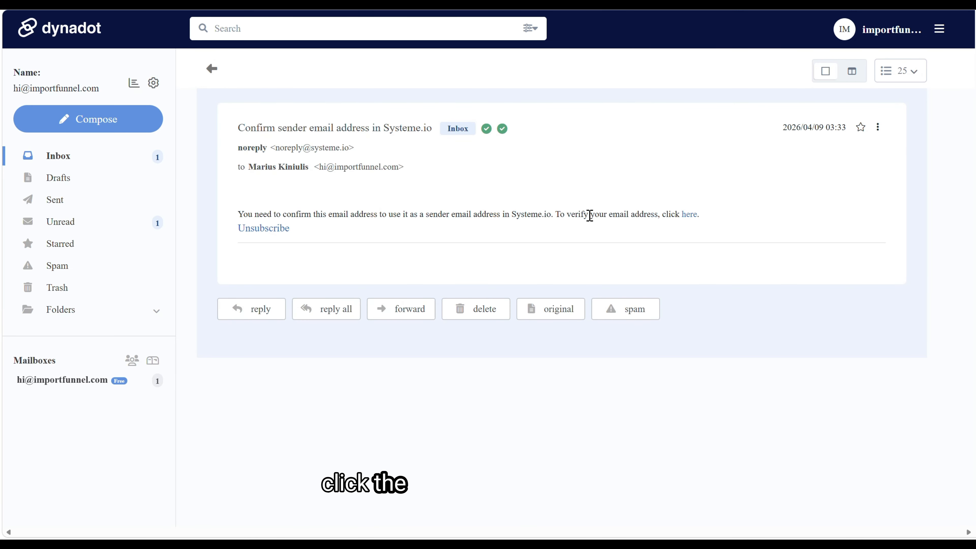
click(690, 216)
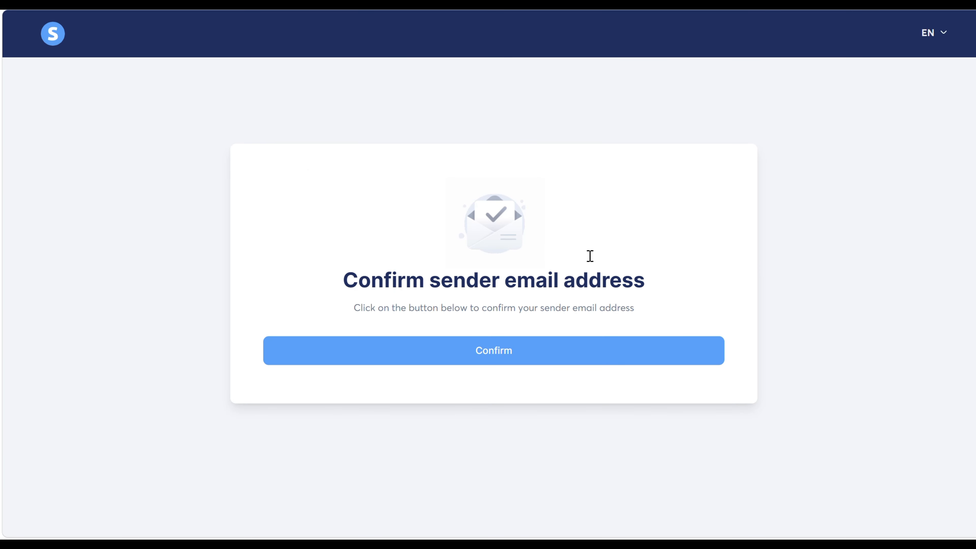
click(484, 356)
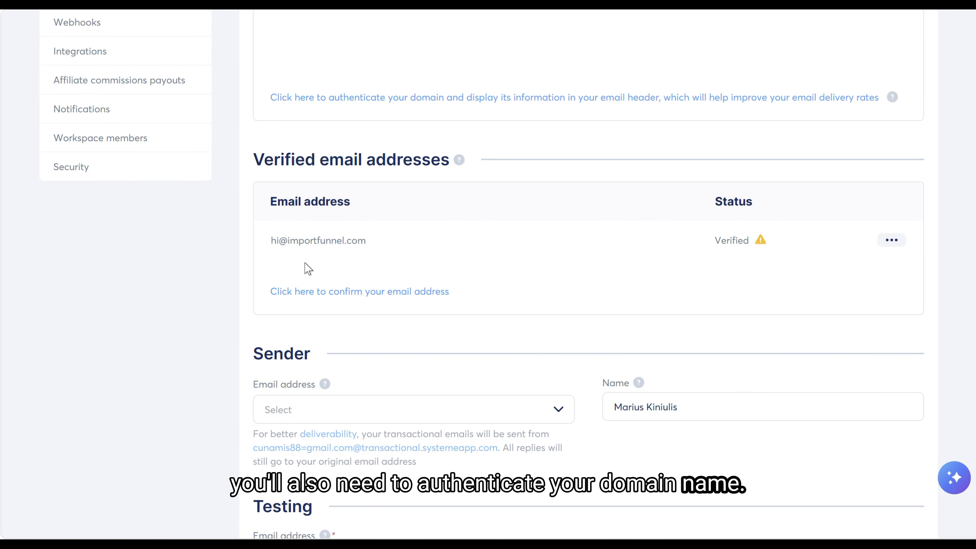
Back in the Systeme.io email settings, set up domain authentication for importfunnel.com and save it.
scroll(305, 269, up, 10)
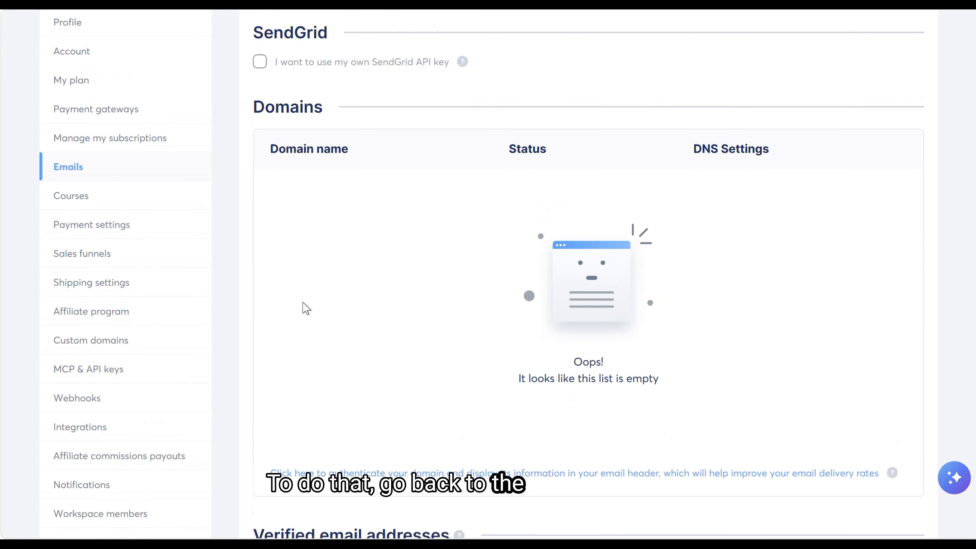
scroll(285, 163, down, 2)
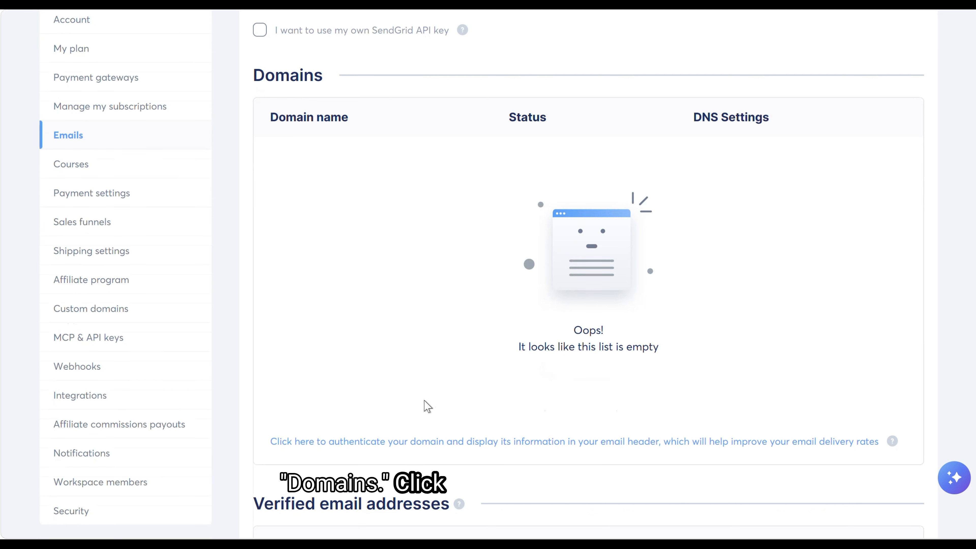
click(606, 446)
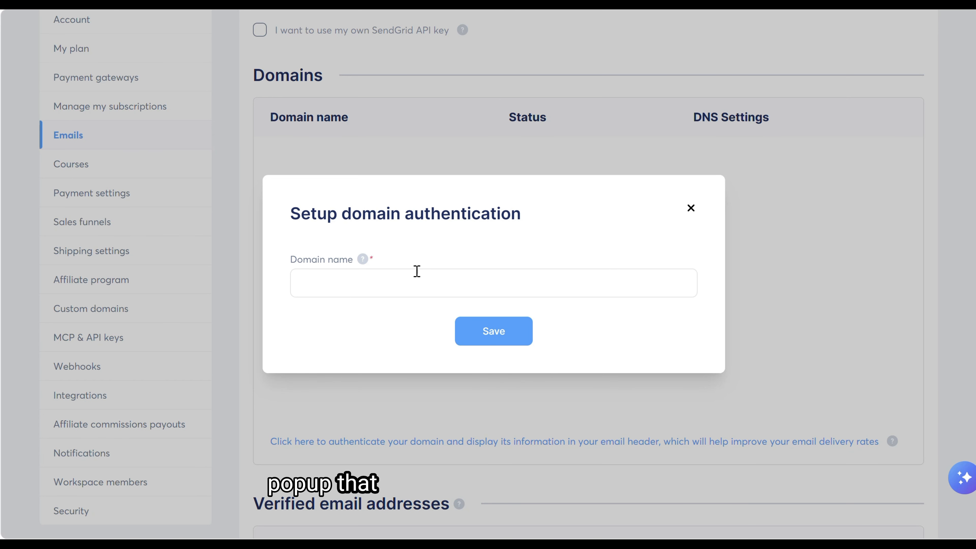
text(importfunnel.com)
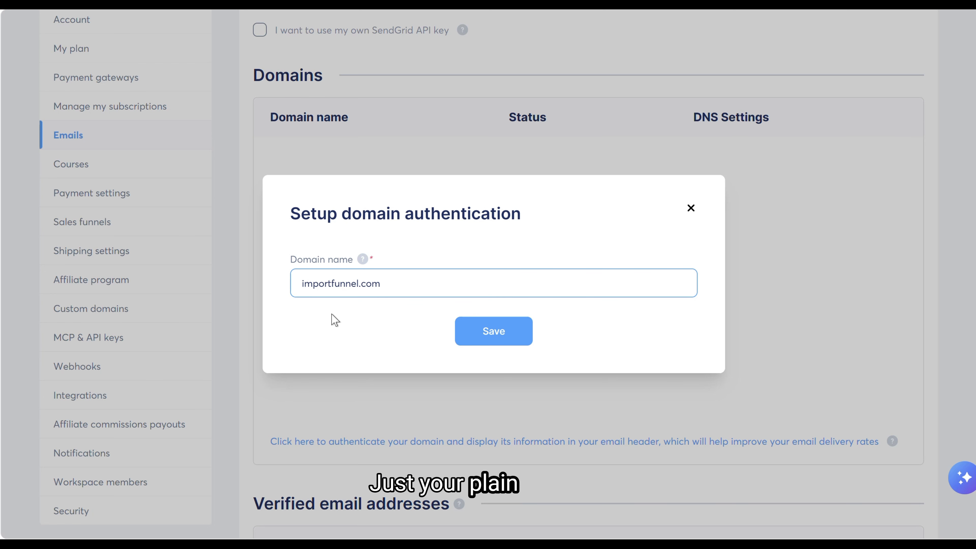
click(487, 333)
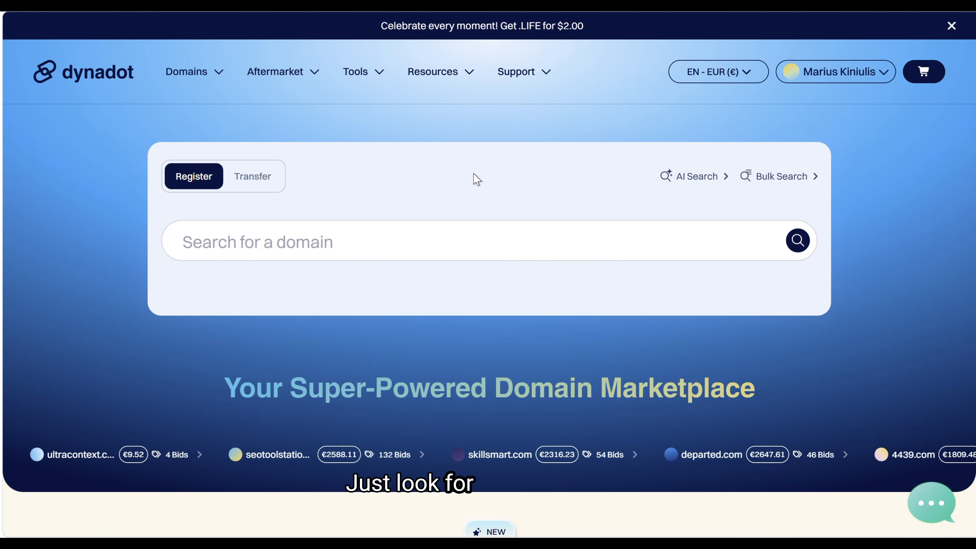
In Dynadot's domain management, select importfunnel.com and open its DNS settings.
mouse_move(836, 79)
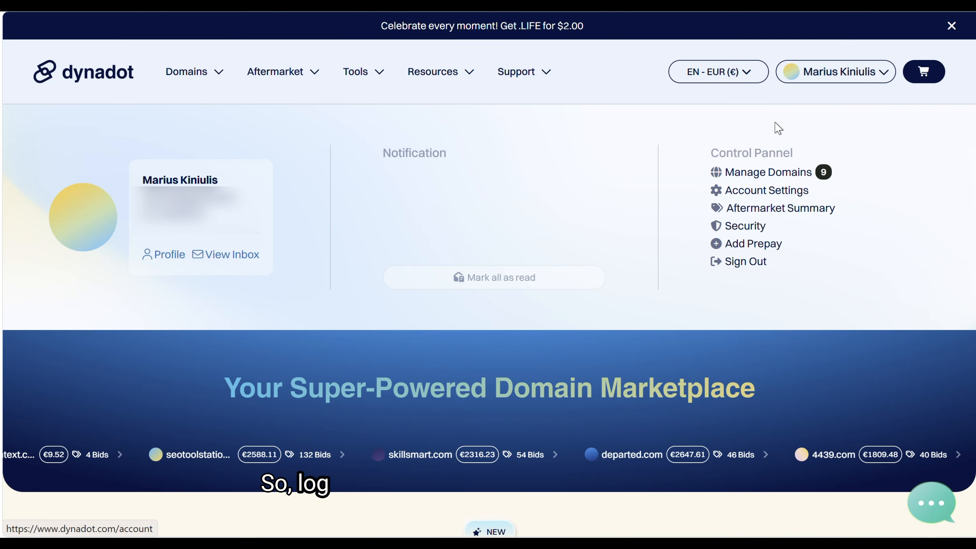
click(755, 174)
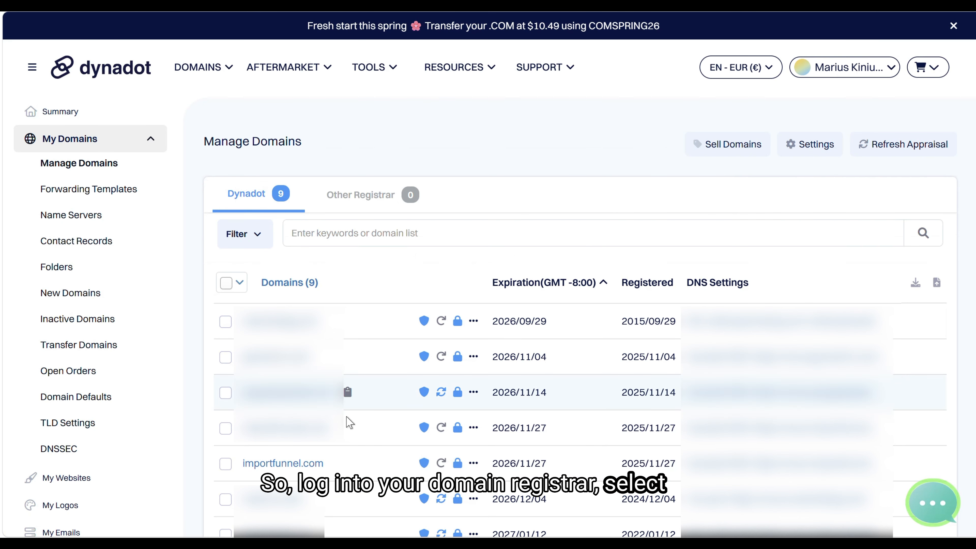
click(226, 464)
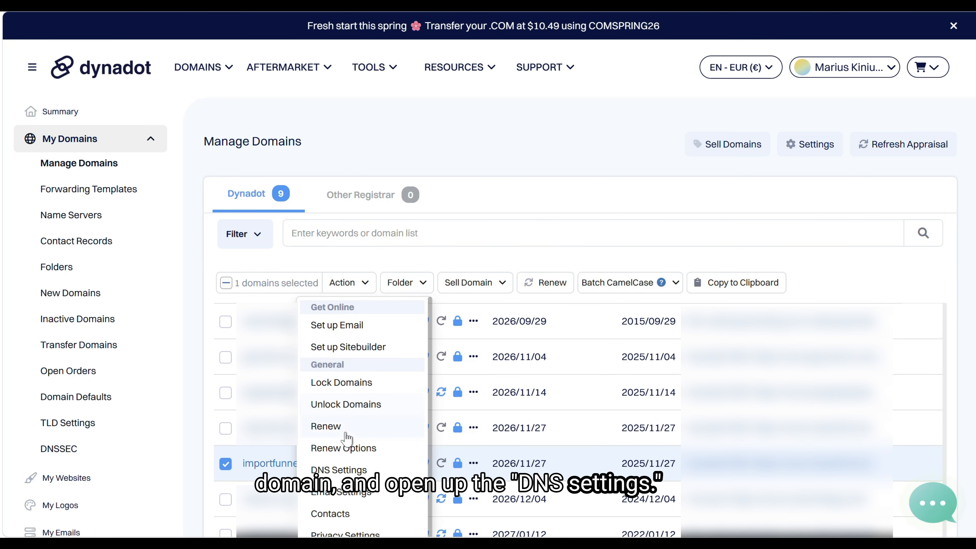
click(338, 469)
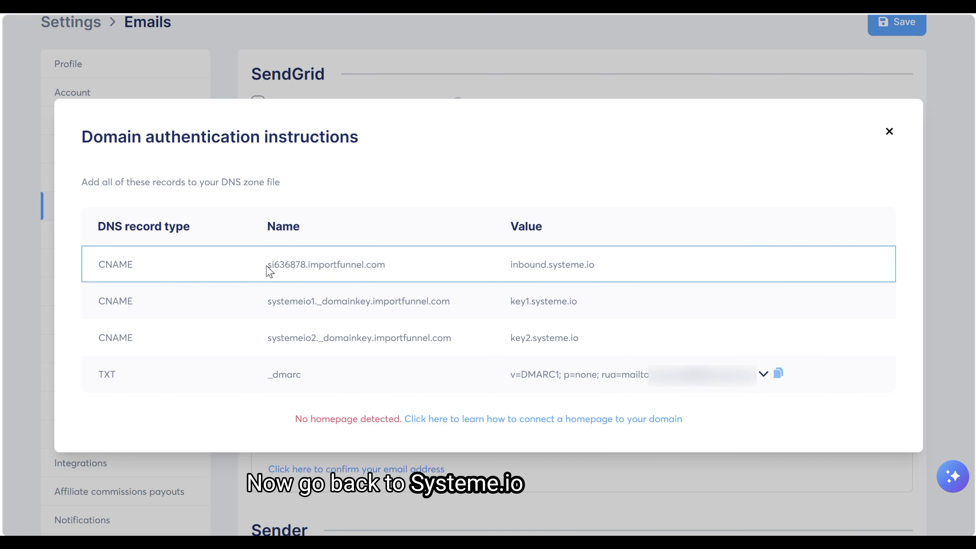
Copy si636878 from Systeme.io's first CNAME record into the empty subdomain record in Dynadot and set its record type to CNAME.
drag(267, 266, 302, 265)
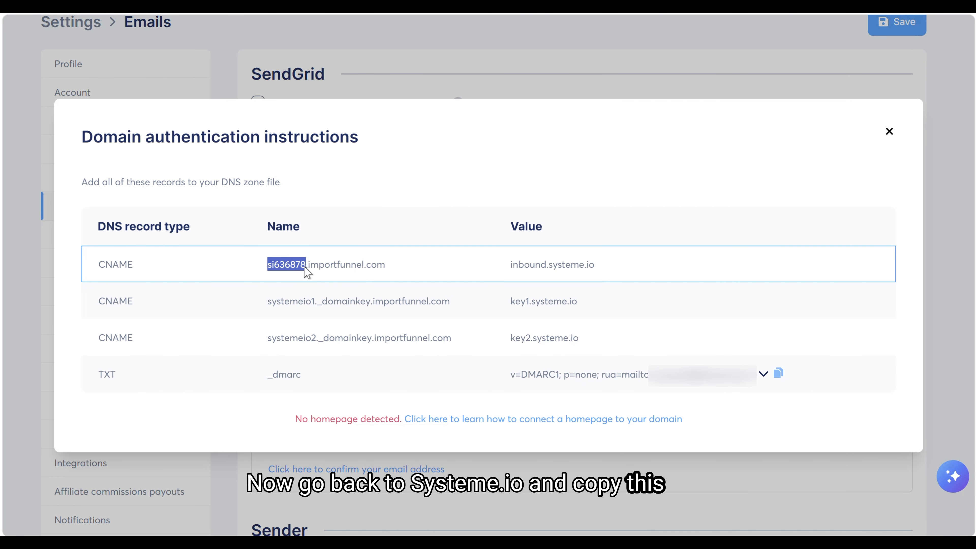
right_click(303, 271)
click(324, 283)
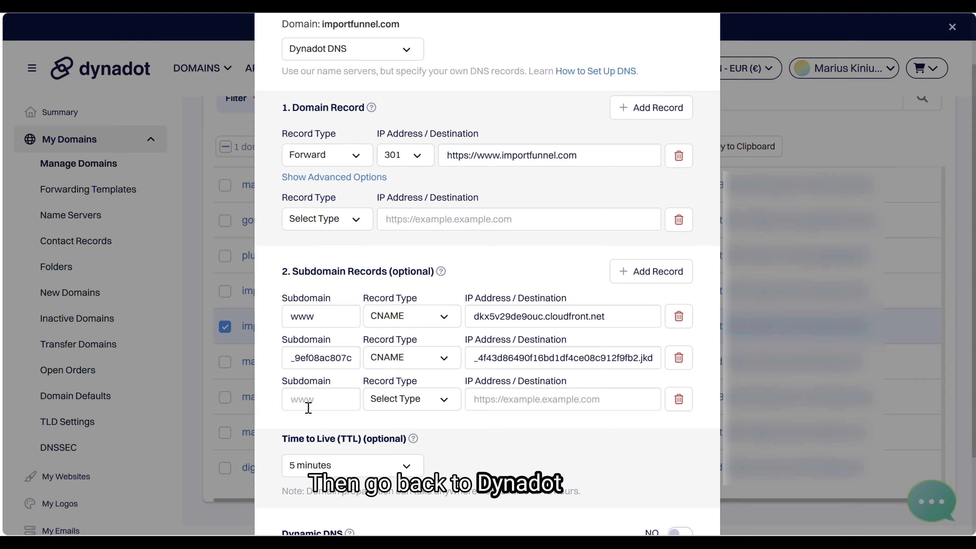
click(309, 399)
key(ctrl+v)
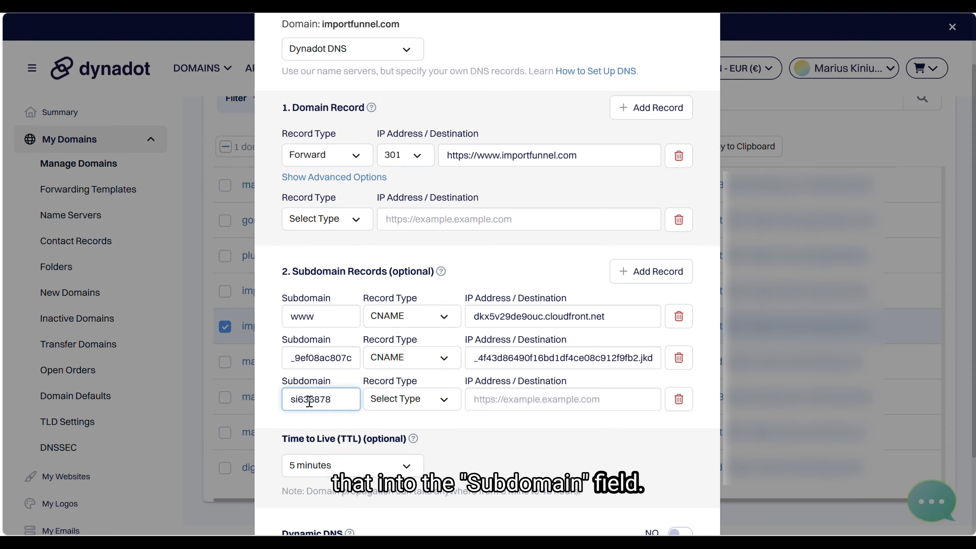
click(408, 406)
click(387, 462)
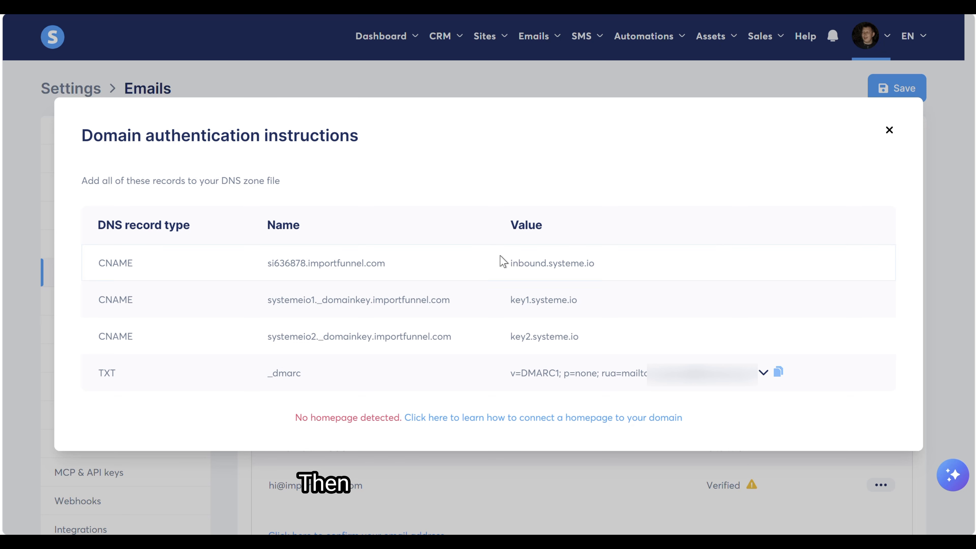
Copy the value inbound.systeme.io from Systeme.io and enter it as the destination of the si636878 record in Dynadot.
drag(508, 263, 595, 266)
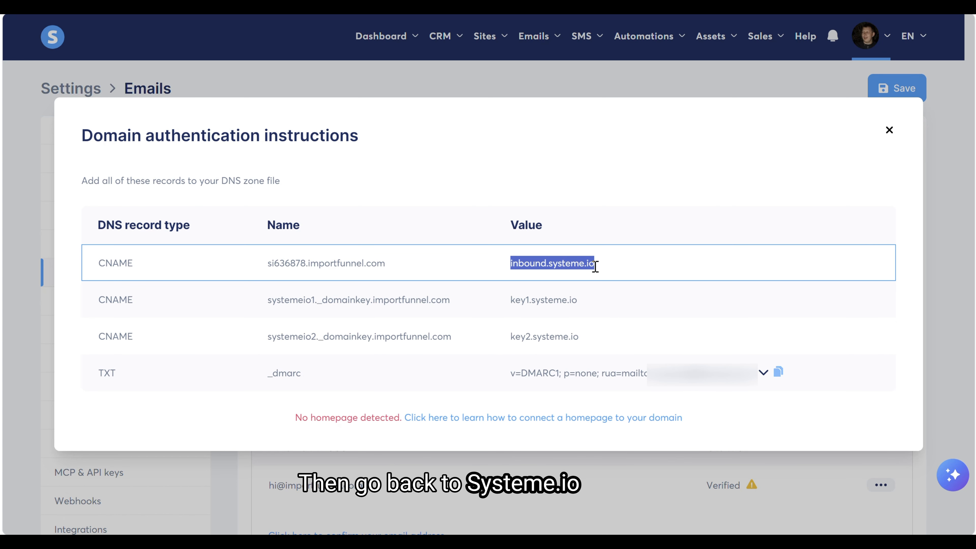
right_click(583, 268)
click(602, 282)
click(599, 212)
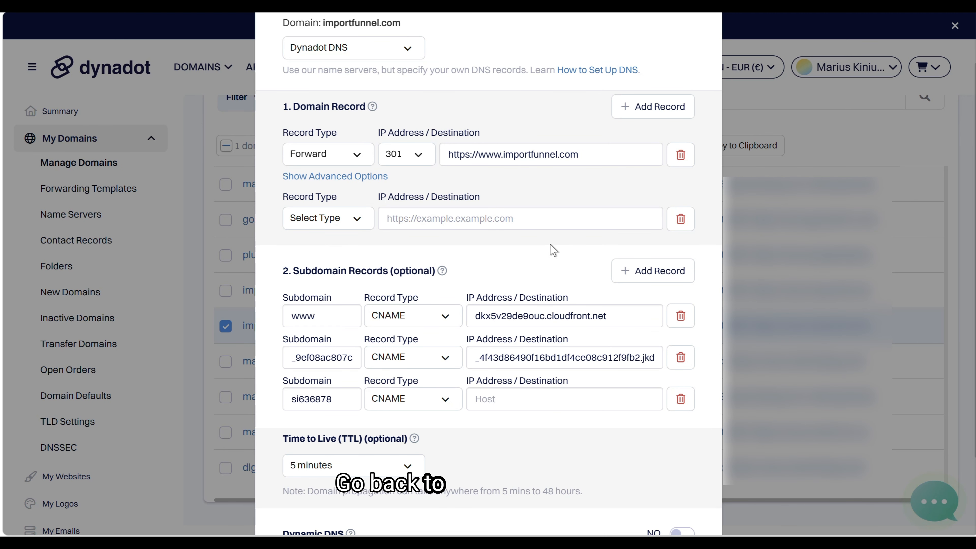
click(499, 399)
key(ctrl+v)
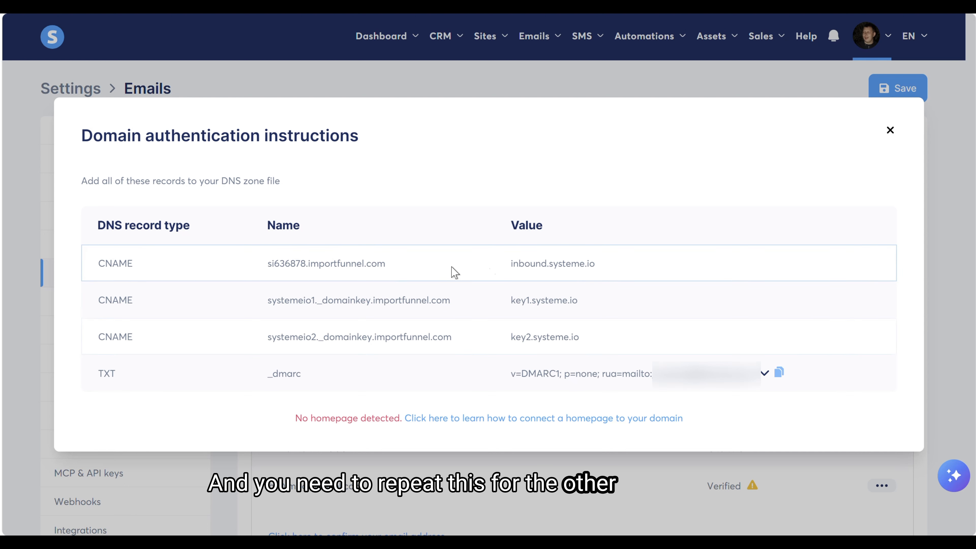
In Systeme.io, copy the second CNAME record's name part systemeio1._domainkey and select its value key1.systeme.io.
drag(270, 306, 352, 301)
right_click(352, 302)
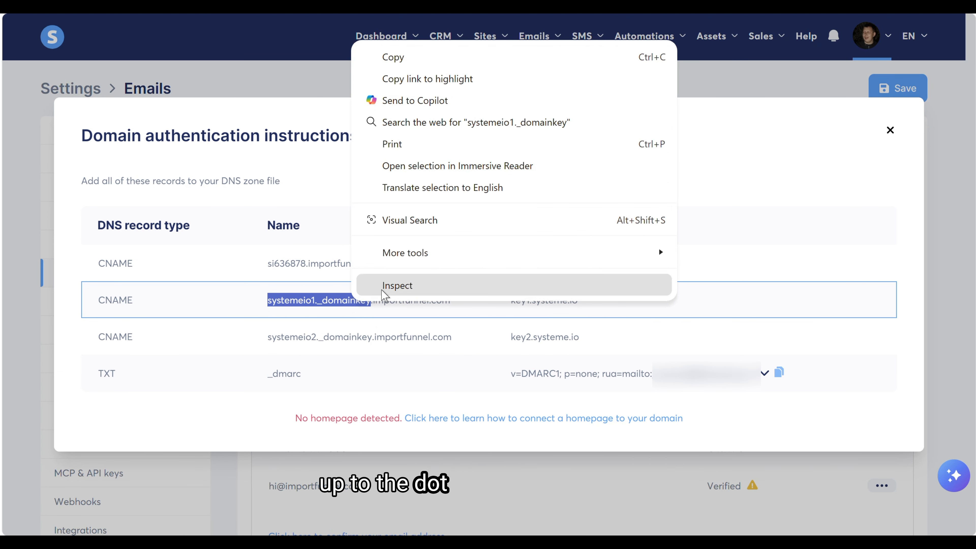
click(385, 56)
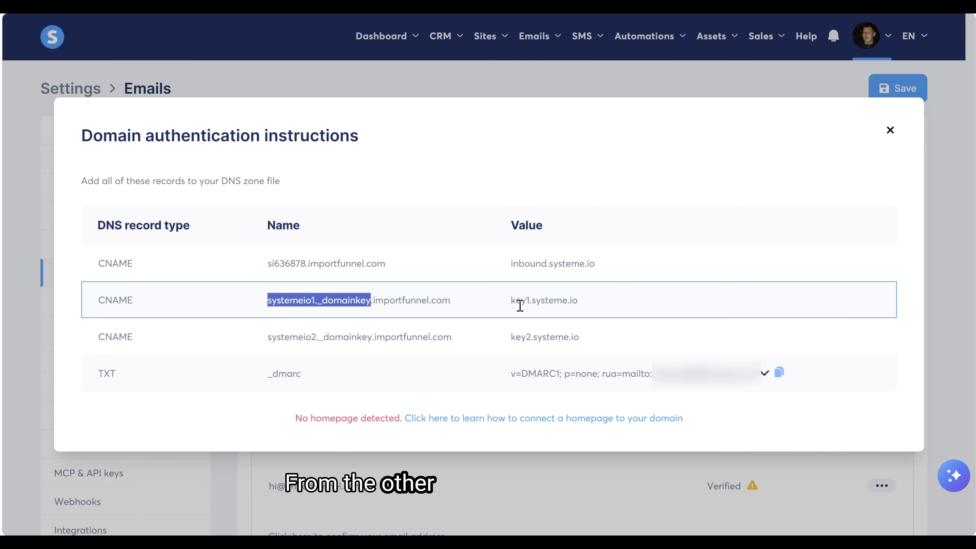
drag(510, 304, 588, 307)
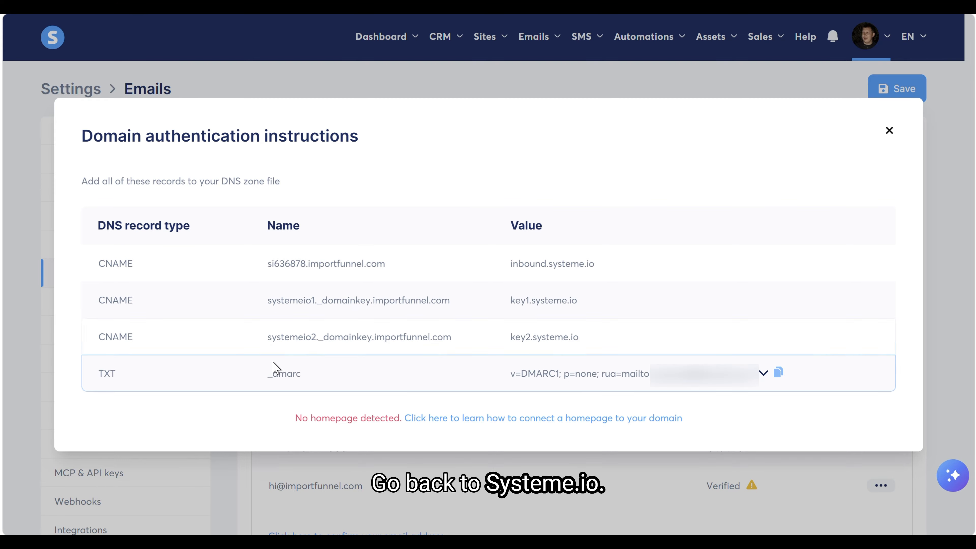
Copy _dmarc from Systeme.io's TXT record into a new subdomain record in Dynadot and set its record type to TXT.
drag(267, 374, 304, 376)
right_click(275, 375)
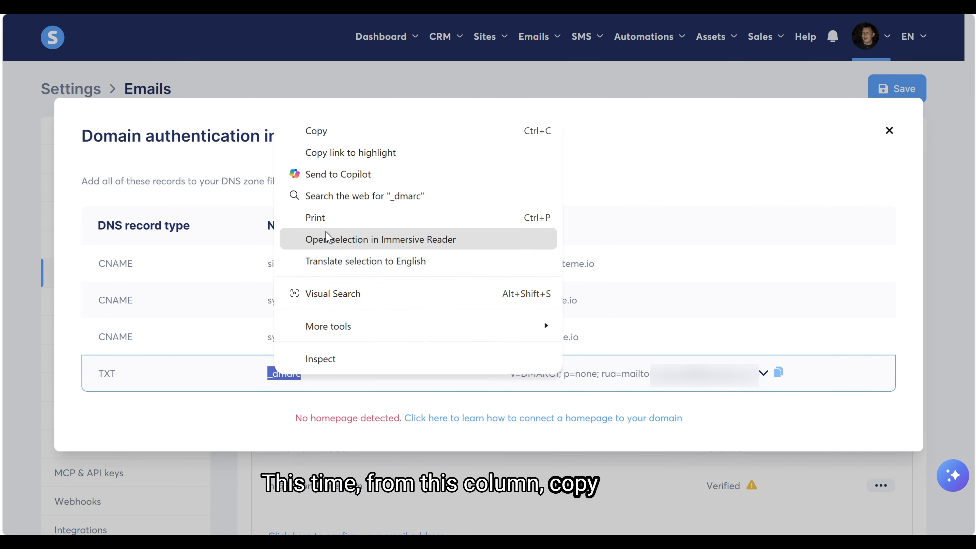
click(298, 129)
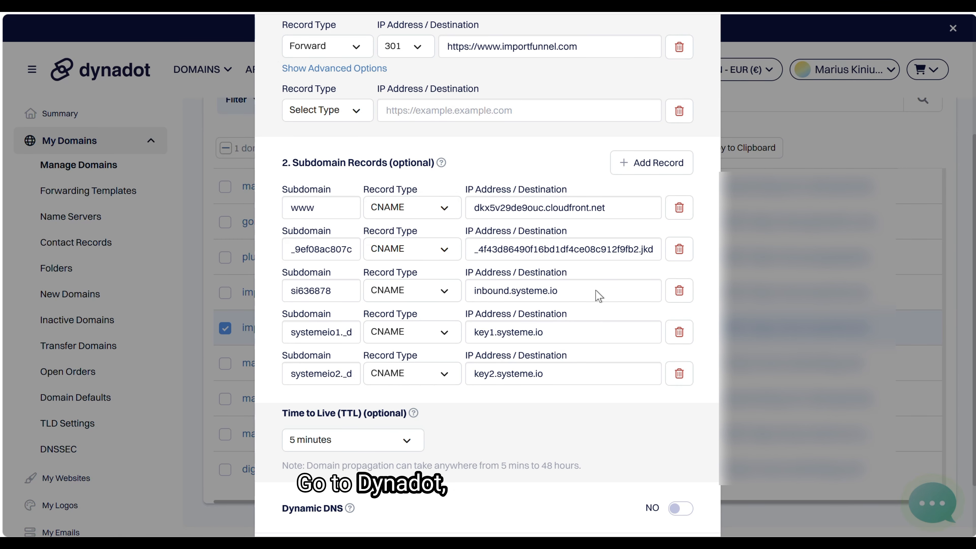
click(645, 162)
click(321, 418)
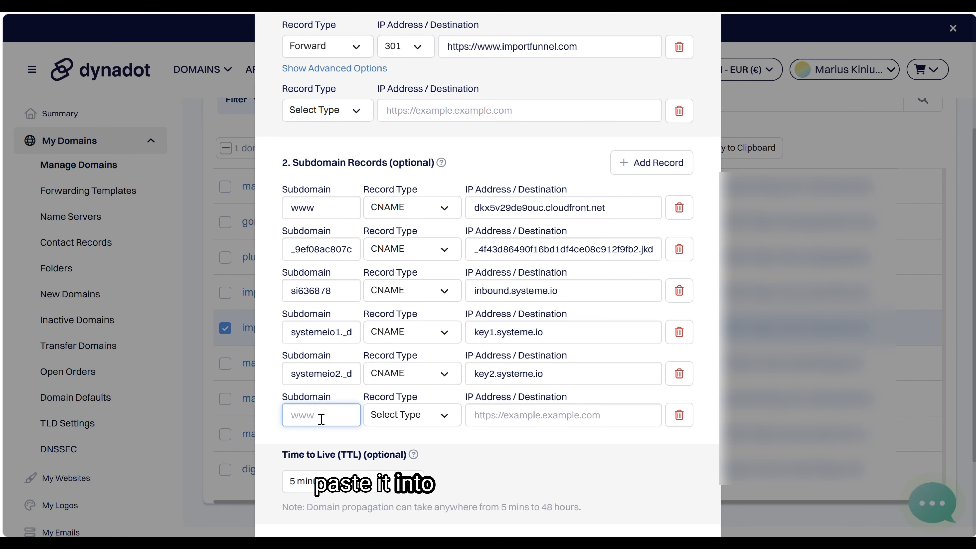
key(ctrl+v)
click(409, 419)
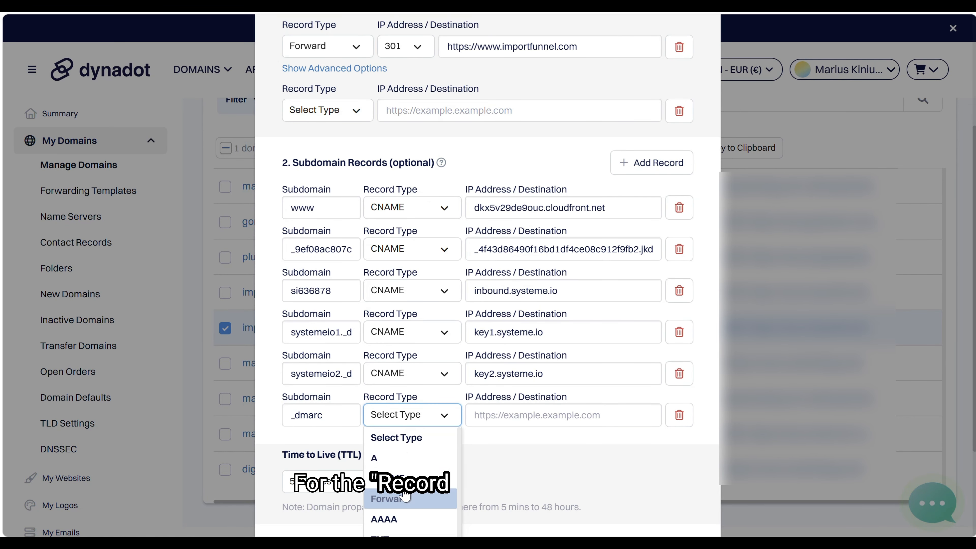
scroll(405, 495, down, 3)
click(385, 403)
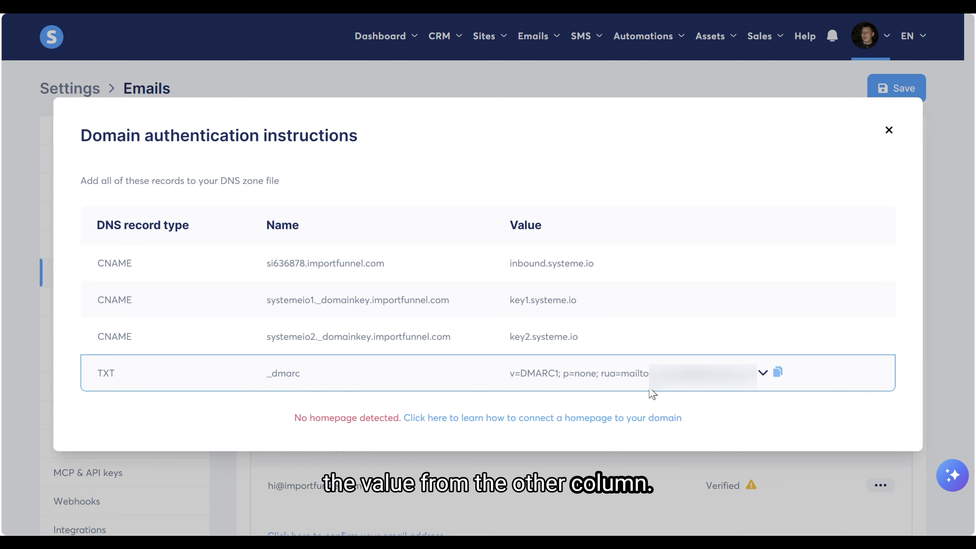
Copy the DMARC value from Systeme.io's TXT record, enter it as the _dmarc record's destination in Dynadot, and save the DNS settings.
click(778, 375)
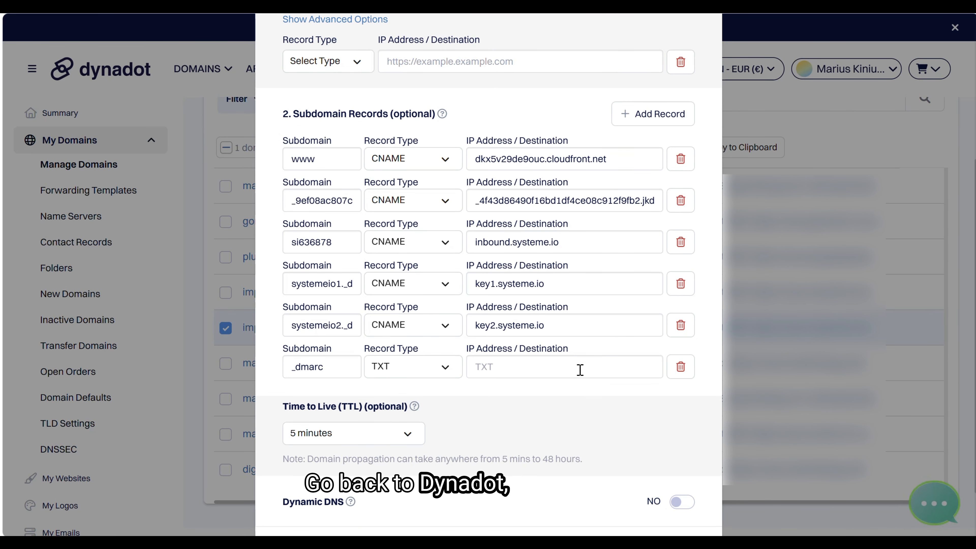
click(580, 366)
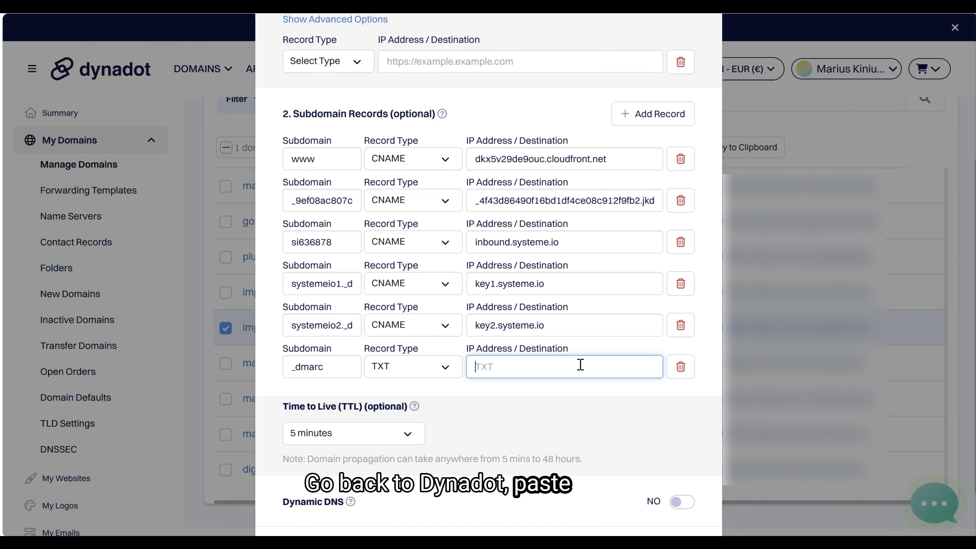
key(ctrl+v)
click(563, 425)
scroll(562, 426, down, 2)
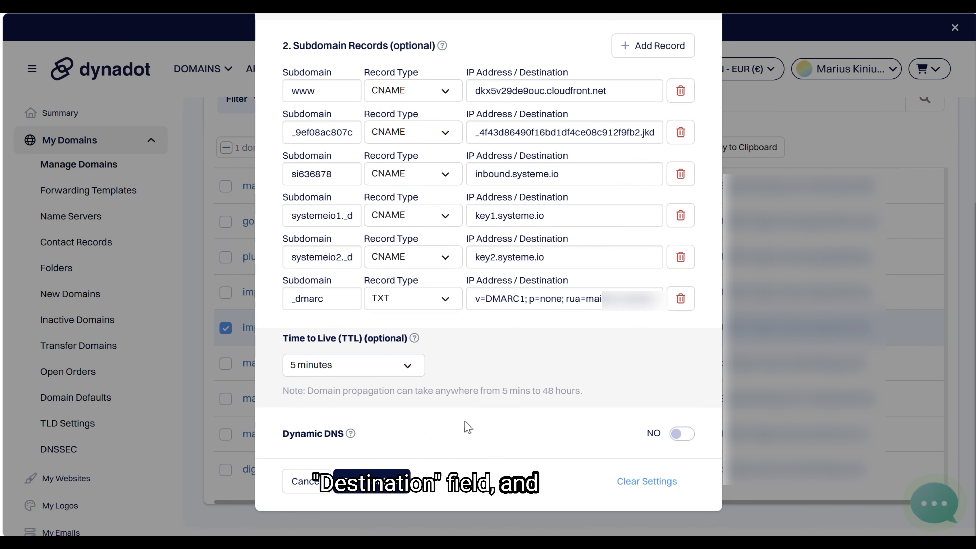
click(386, 492)
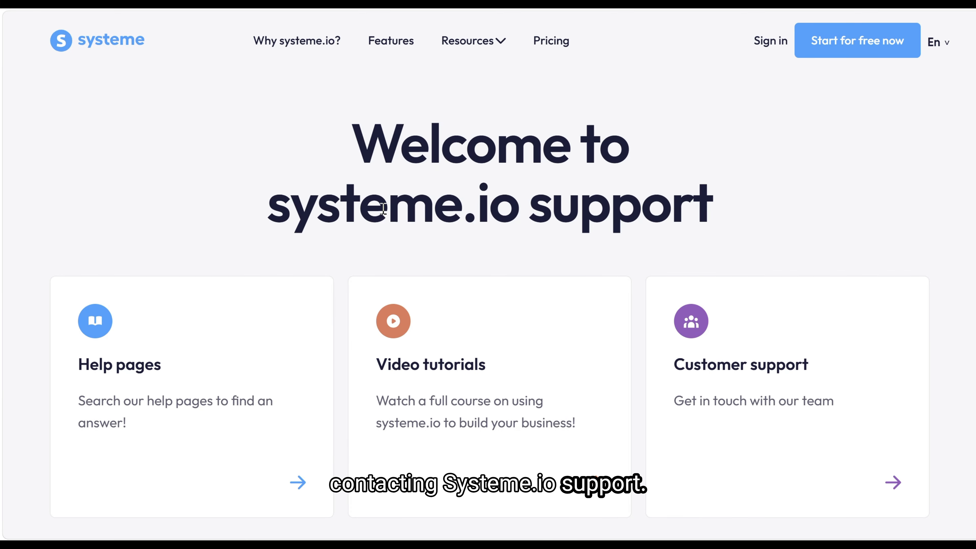
On the Systeme.io support site, open the customer support page and view its contact form.
click(893, 482)
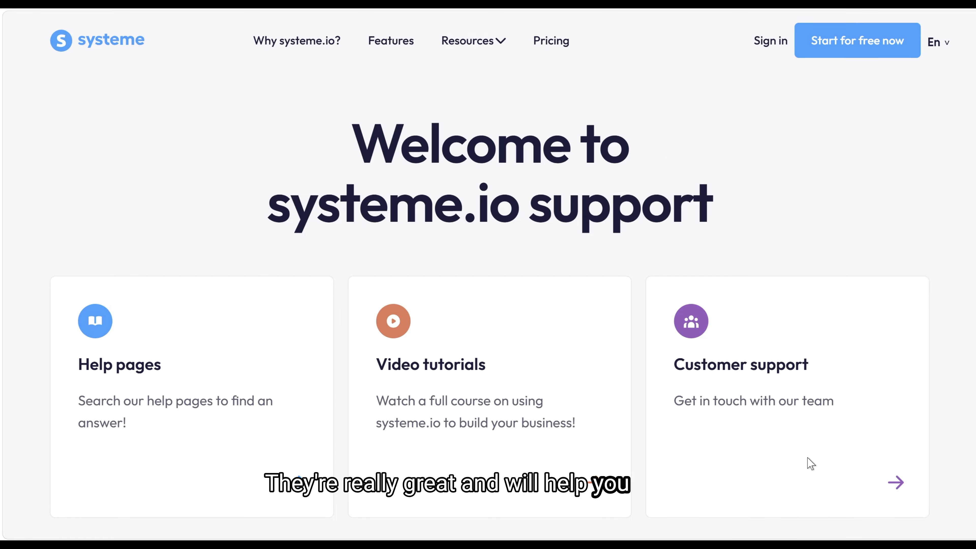
scroll(732, 312, down, 10)
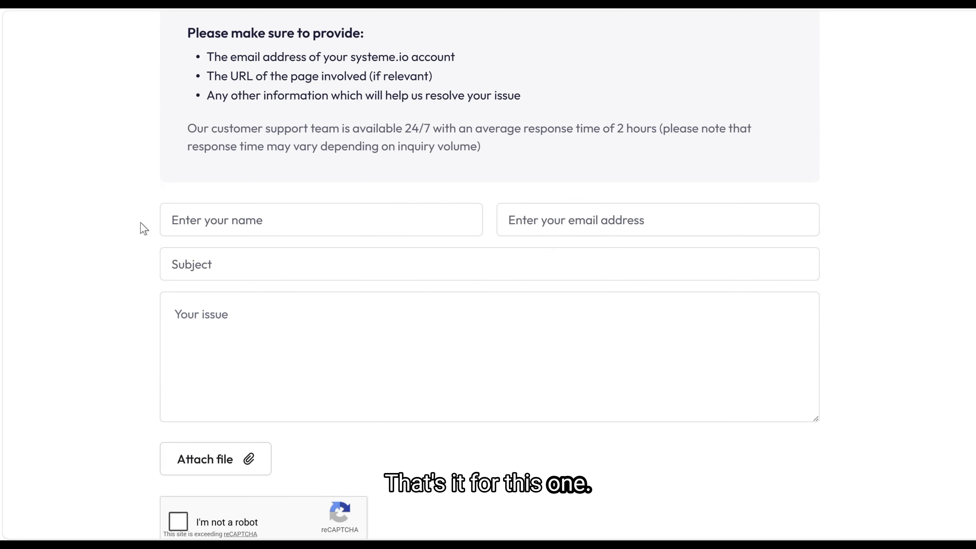